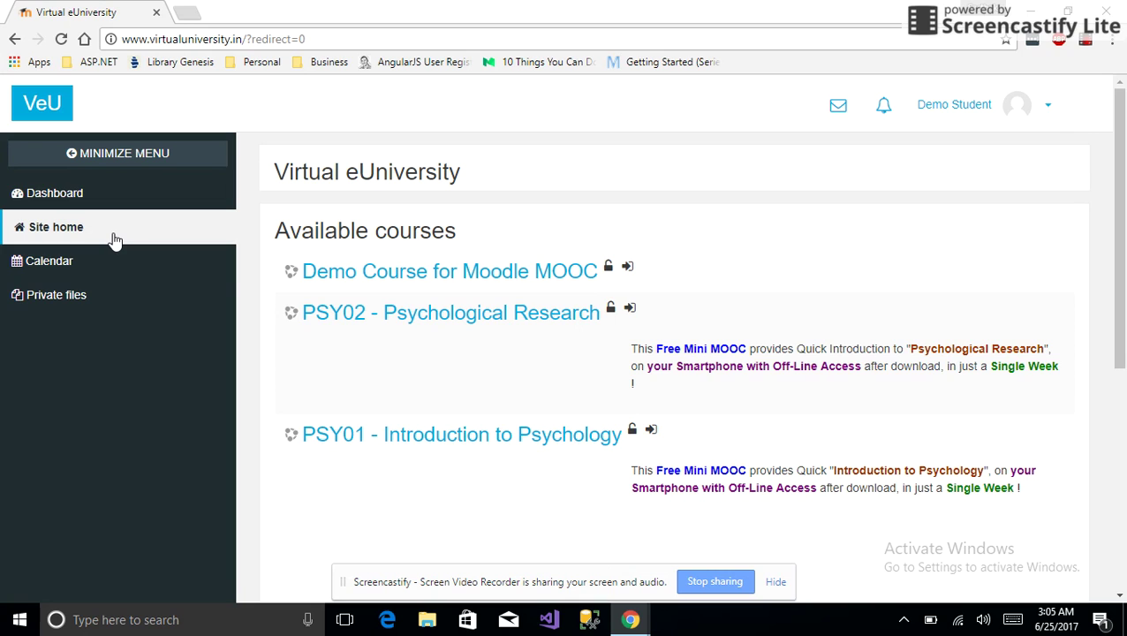
Open the Demo Course for Moodle MOOC and self-enrol in it as a student.
{"action": "left_click", "coordinate": [407, 279]}
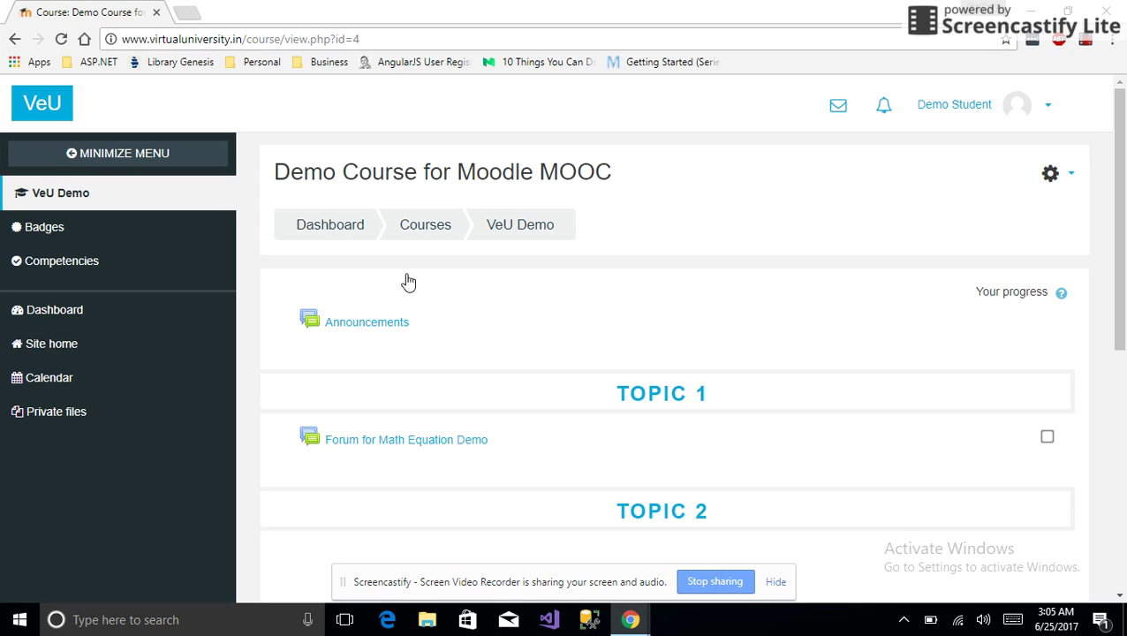
{"action": "left_click", "coordinate": [1072, 176]}
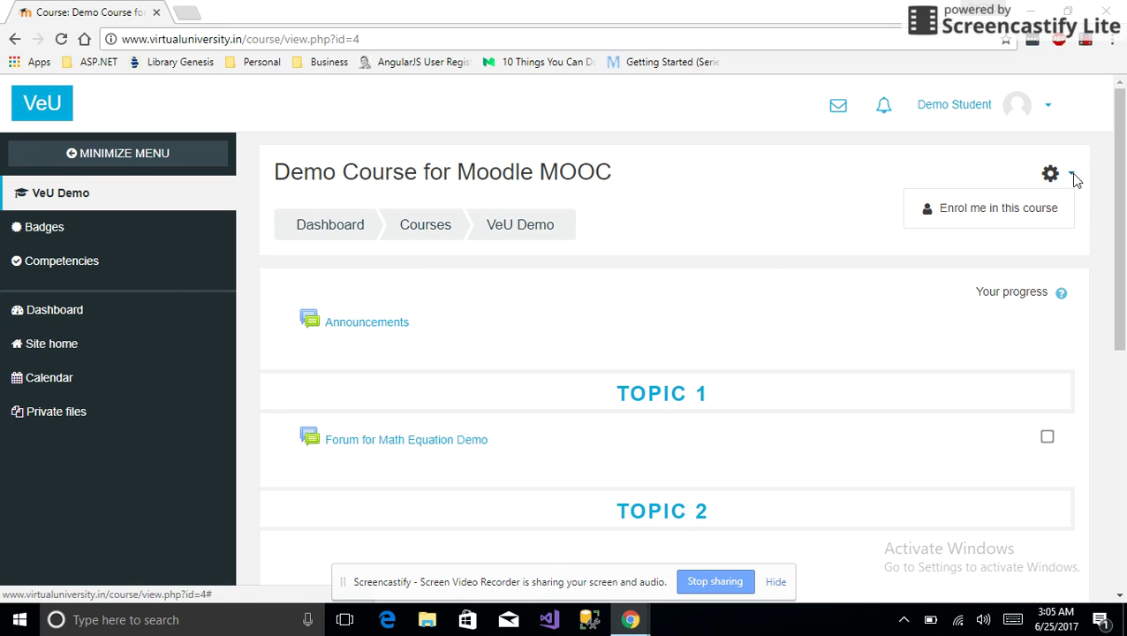
{"action": "left_click", "coordinate": [1037, 212]}
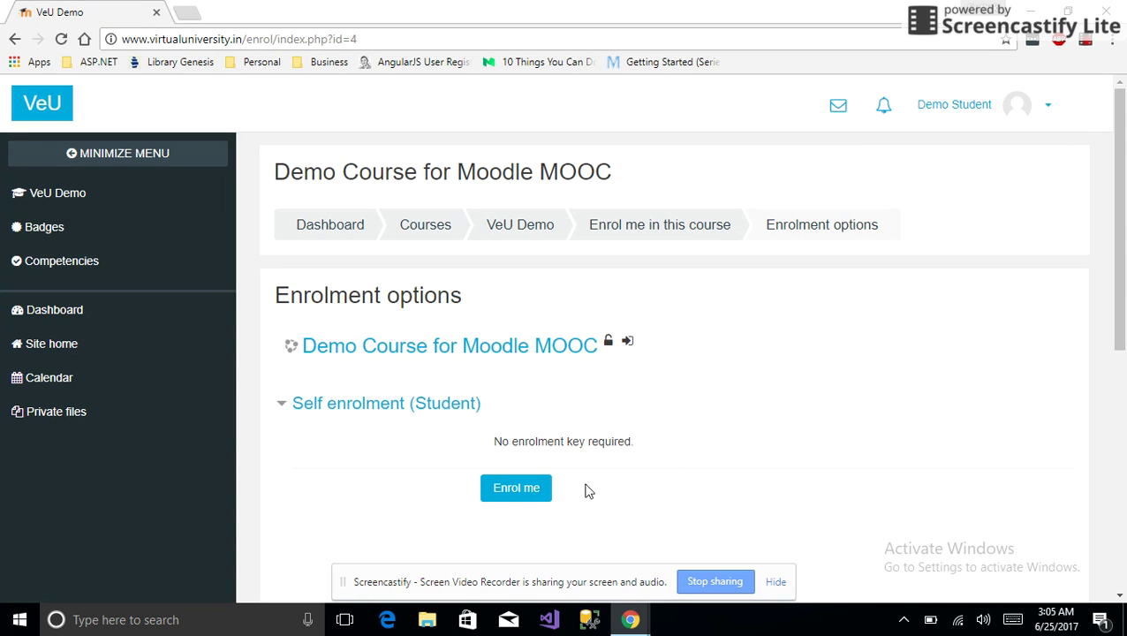
{"action": "left_click", "coordinate": [527, 494]}
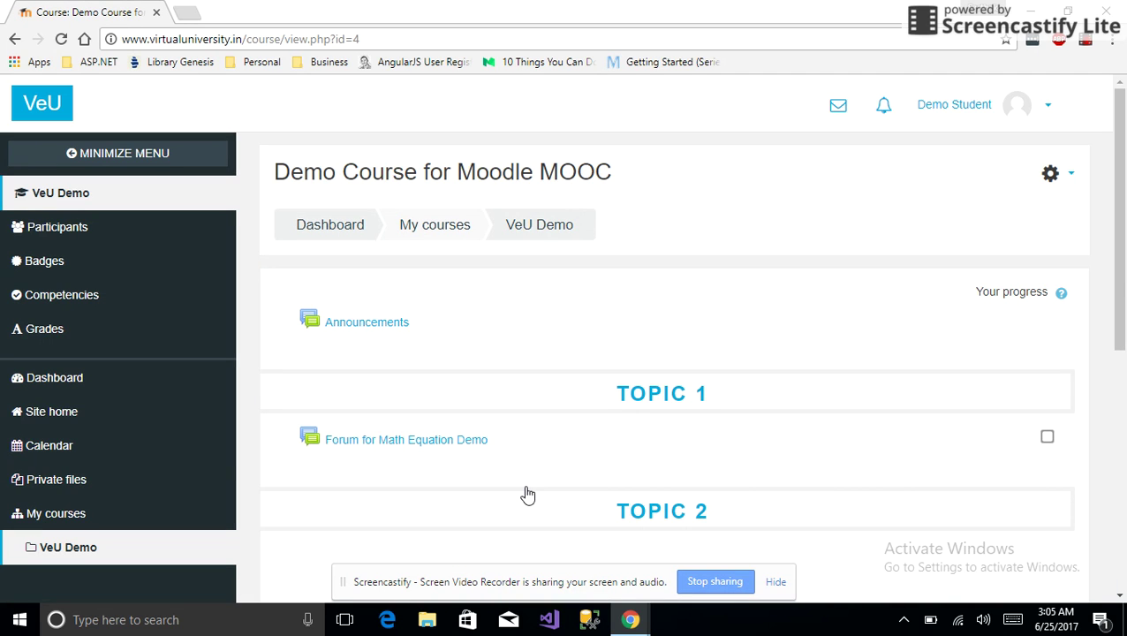
Start a new discussion topic in Forum for Math Equation Demo with the subject "My First Math Equation Demo".
{"action": "left_click", "coordinate": [451, 442]}
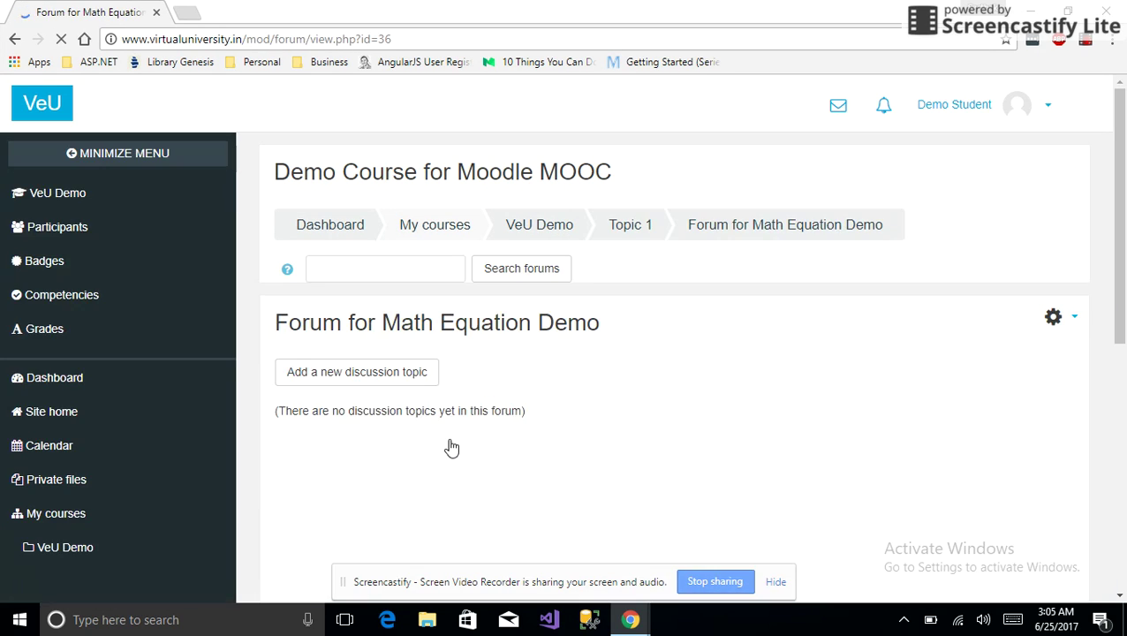
{"action": "left_click", "coordinate": [377, 378]}
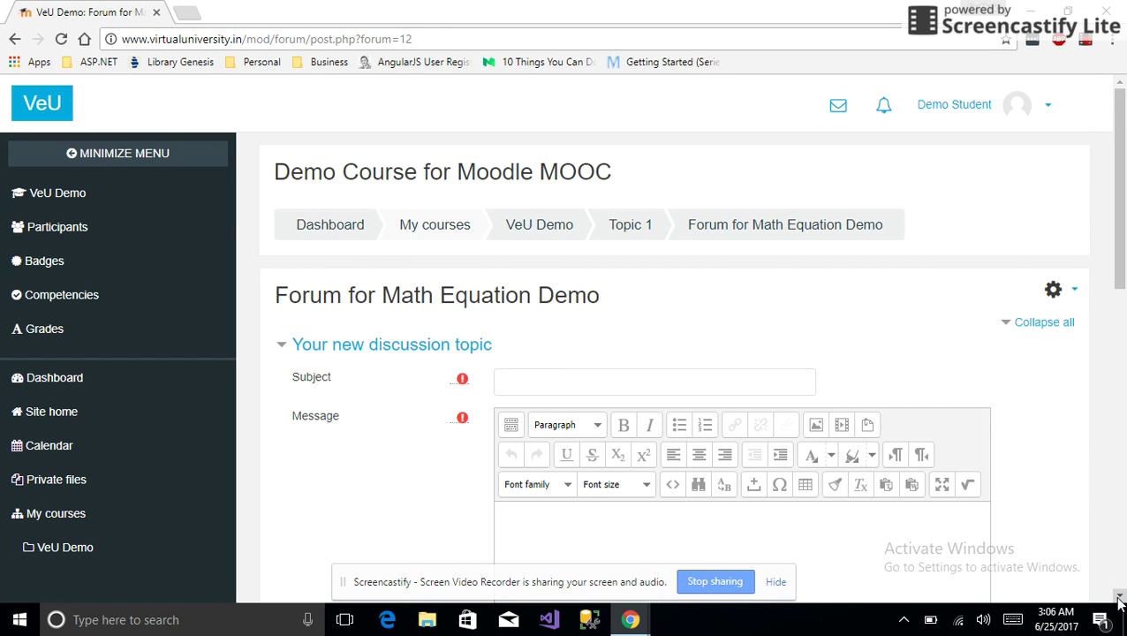
{"action": "scroll", "coordinate": [1118, 601], "scroll_direction": "down", "scroll_amount": 3}
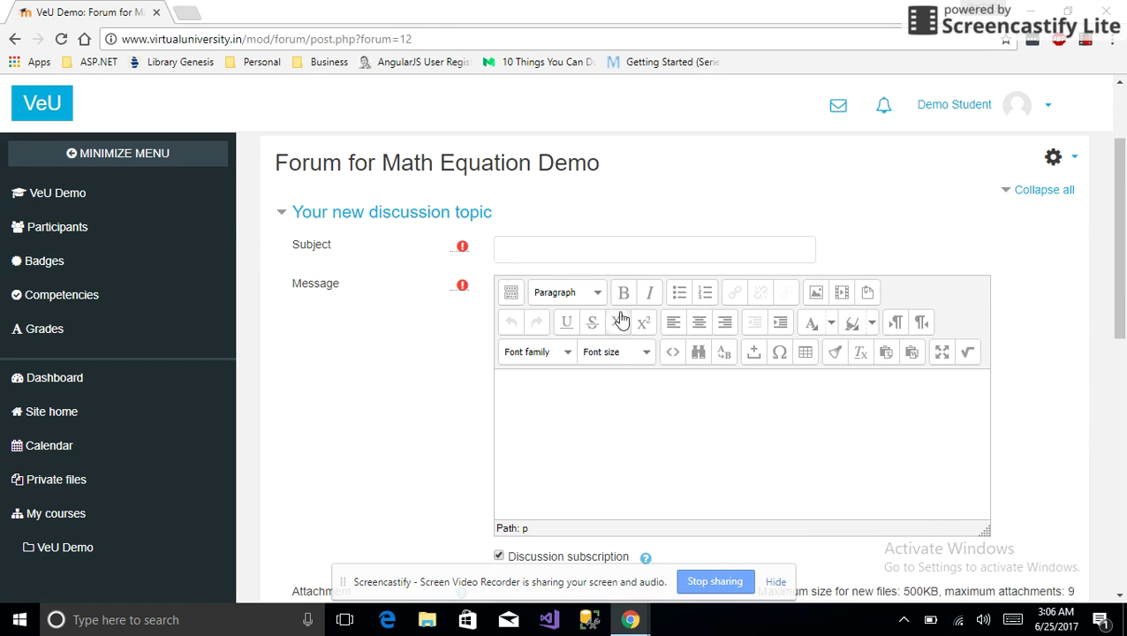
{"action": "left_click", "coordinate": [561, 247]}
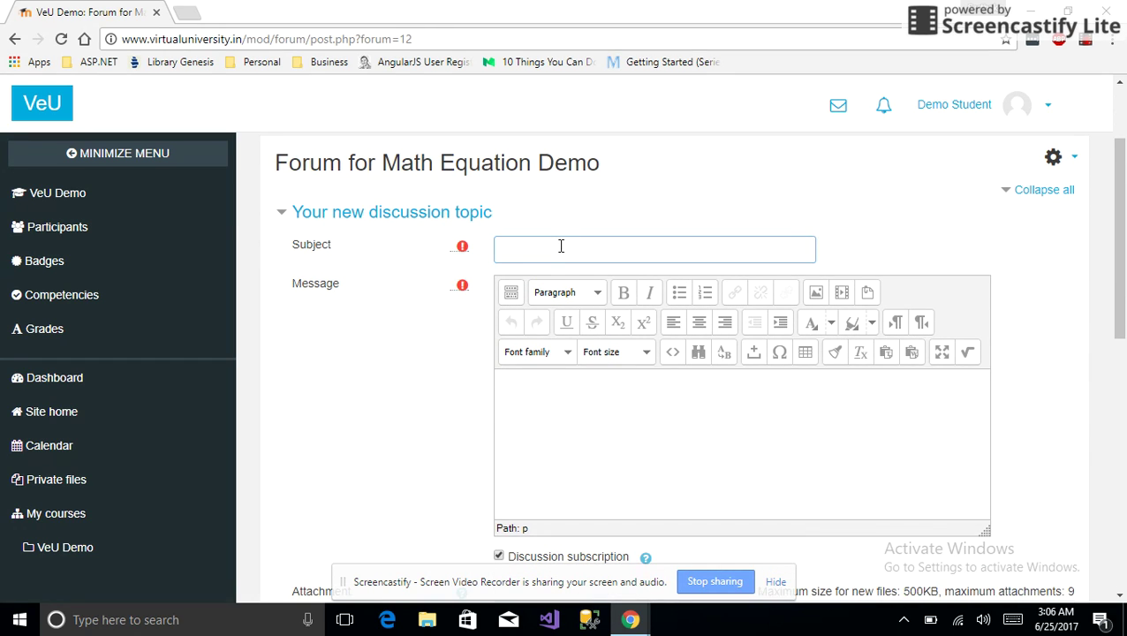
{"action": "type", "text": "My First Math Equation Demo"}
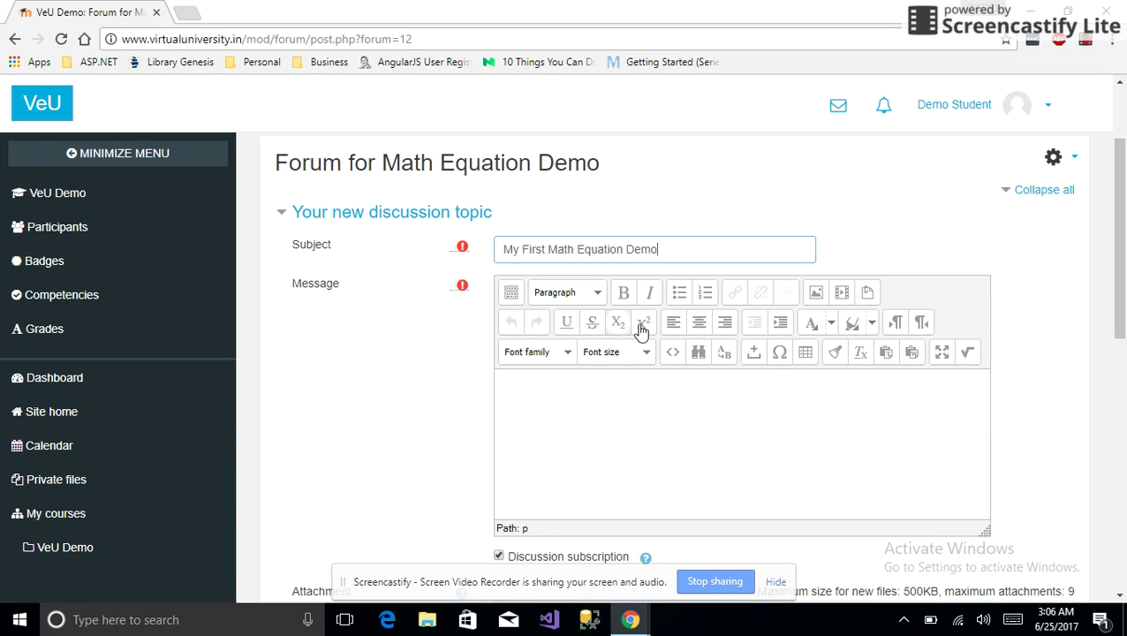
Open the WIRIS math editor for the message in handwriting mode and draw −b² ± followed by a long square root sign.
{"action": "left_click", "coordinate": [968, 355]}
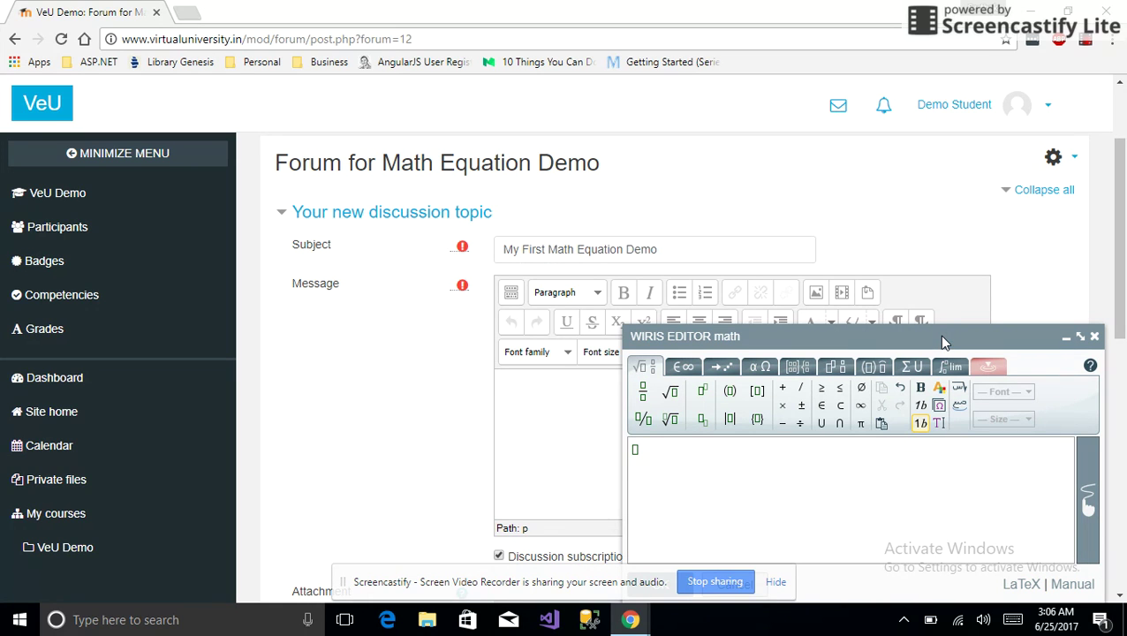
{"action": "left_click_drag", "start_coordinate": [939, 334], "coordinate": [773, 199]}
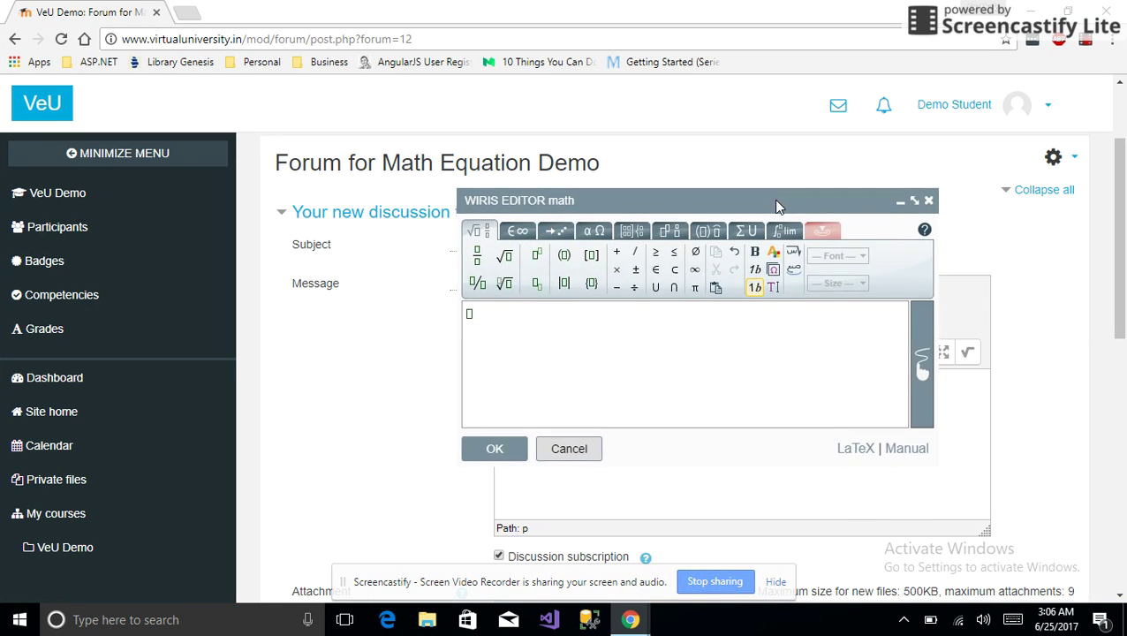
{"action": "left_click", "coordinate": [921, 364]}
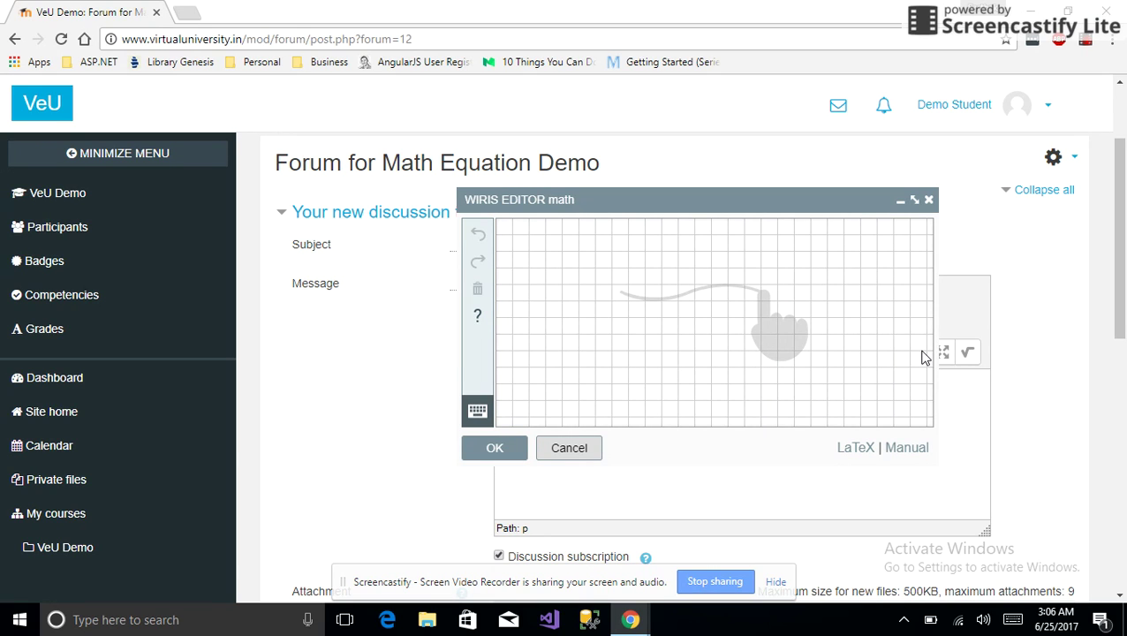
{"action": "mouse_move", "coordinate": [518, 276]}
{"action": "left_mouse_down"}
{"action": "mouse_move", "coordinate": [568, 285]}
{"action": "mouse_move", "coordinate": [552, 296]}
{"action": "left_mouse_up"}
{"action": "left_click_drag", "start_coordinate": [567, 238], "coordinate": [590, 253]}
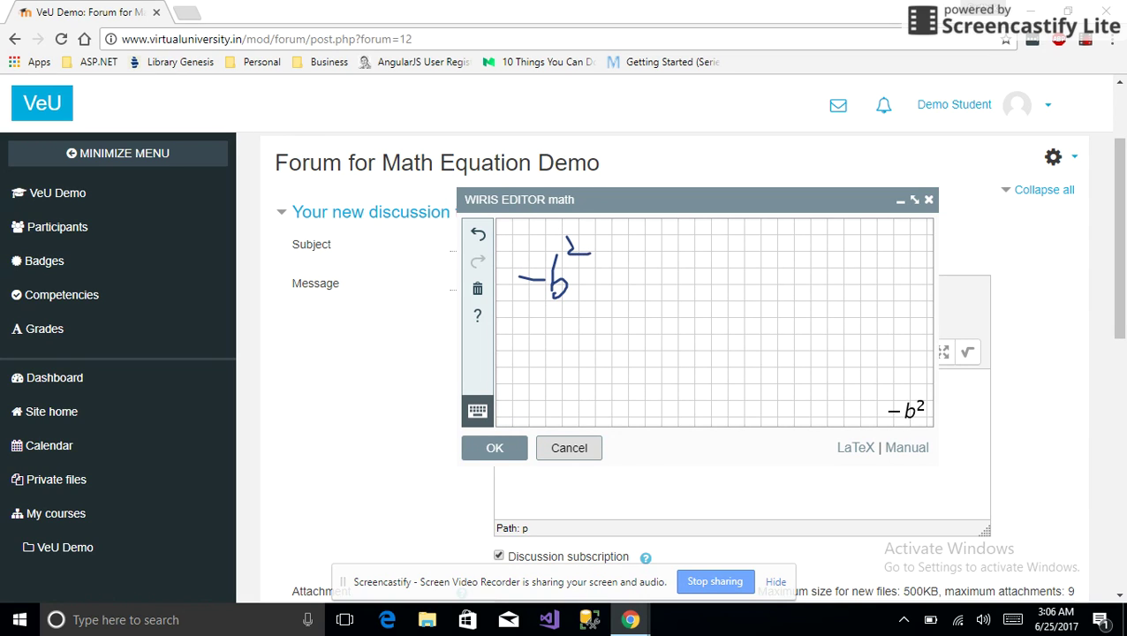
{"action": "mouse_move", "coordinate": [591, 277]}
{"action": "left_mouse_down"}
{"action": "mouse_move", "coordinate": [611, 276]}
{"action": "mouse_move", "coordinate": [601, 286]}
{"action": "mouse_move", "coordinate": [615, 297]}
{"action": "left_mouse_up"}
{"action": "mouse_move", "coordinate": [628, 259]}
{"action": "left_mouse_down"}
{"action": "mouse_move", "coordinate": [642, 298]}
{"action": "mouse_move", "coordinate": [658, 253]}
{"action": "mouse_move", "coordinate": [704, 231]}
{"action": "mouse_move", "coordinate": [882, 227]}
{"action": "left_mouse_up"}
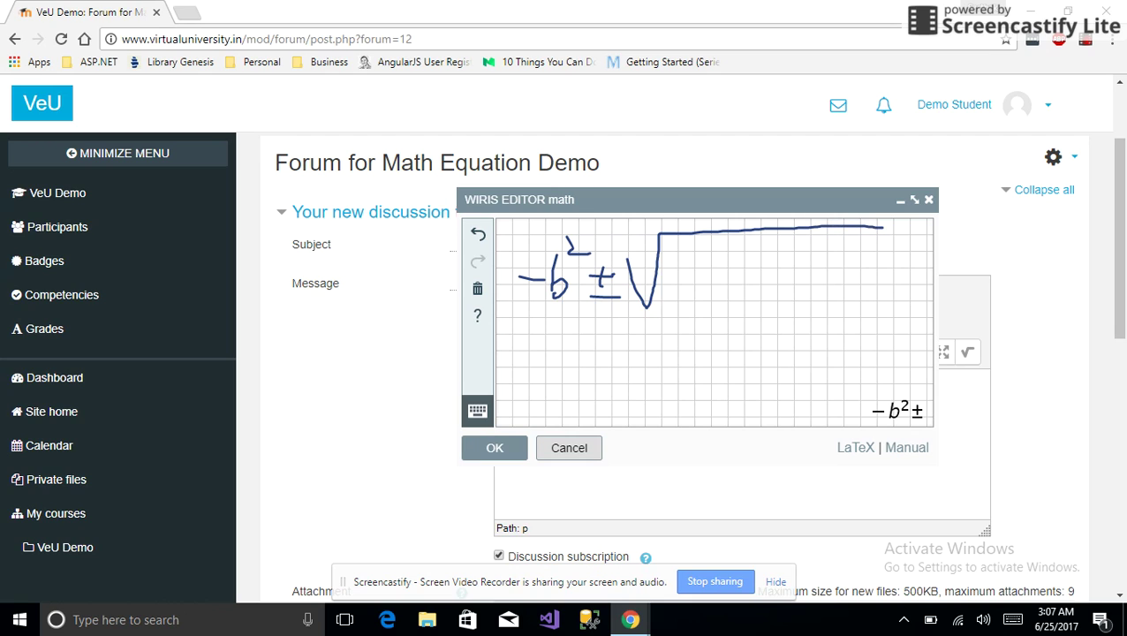
Handwrite b² − 4ac under the root, add a fraction bar with 2b beneath it, and insert the equation into the message.
{"action": "mouse_move", "coordinate": [677, 260]}
{"action": "left_mouse_down"}
{"action": "mouse_move", "coordinate": [678, 295]}
{"action": "mouse_move", "coordinate": [698, 285]}
{"action": "mouse_move", "coordinate": [680, 296]}
{"action": "left_mouse_up"}
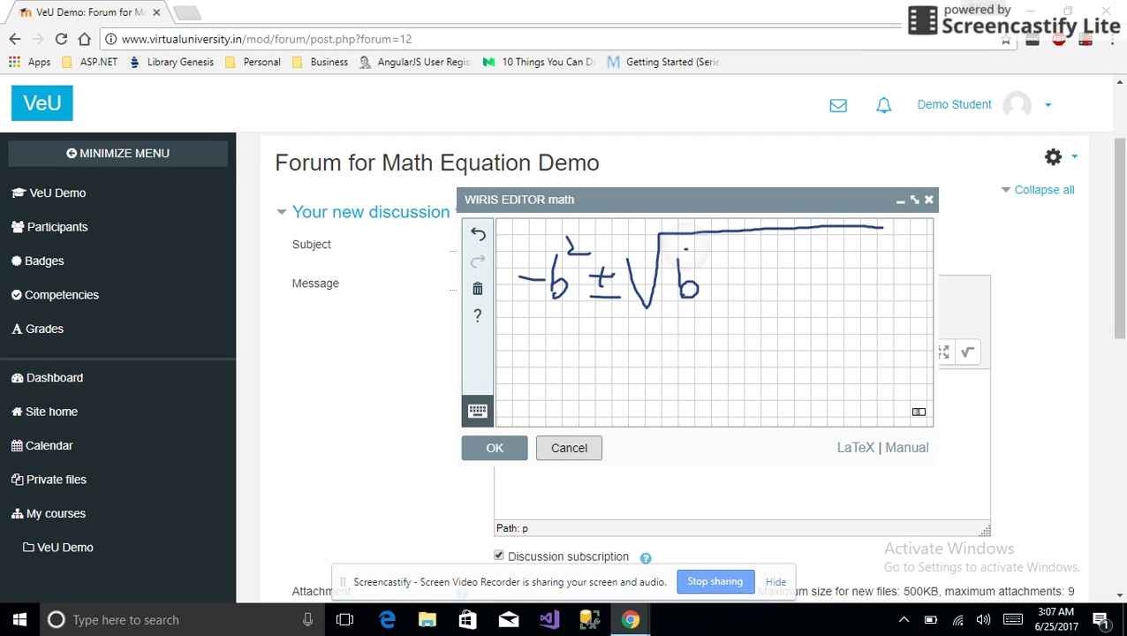
{"action": "mouse_move", "coordinate": [689, 250]}
{"action": "left_mouse_down"}
{"action": "mouse_move", "coordinate": [688, 266]}
{"action": "mouse_move", "coordinate": [796, 286]}
{"action": "mouse_move", "coordinate": [784, 298]}
{"action": "mouse_move", "coordinate": [806, 266]}
{"action": "mouse_move", "coordinate": [853, 285]}
{"action": "left_mouse_up"}
{"action": "left_click_drag", "start_coordinate": [542, 323], "coordinate": [896, 310]}
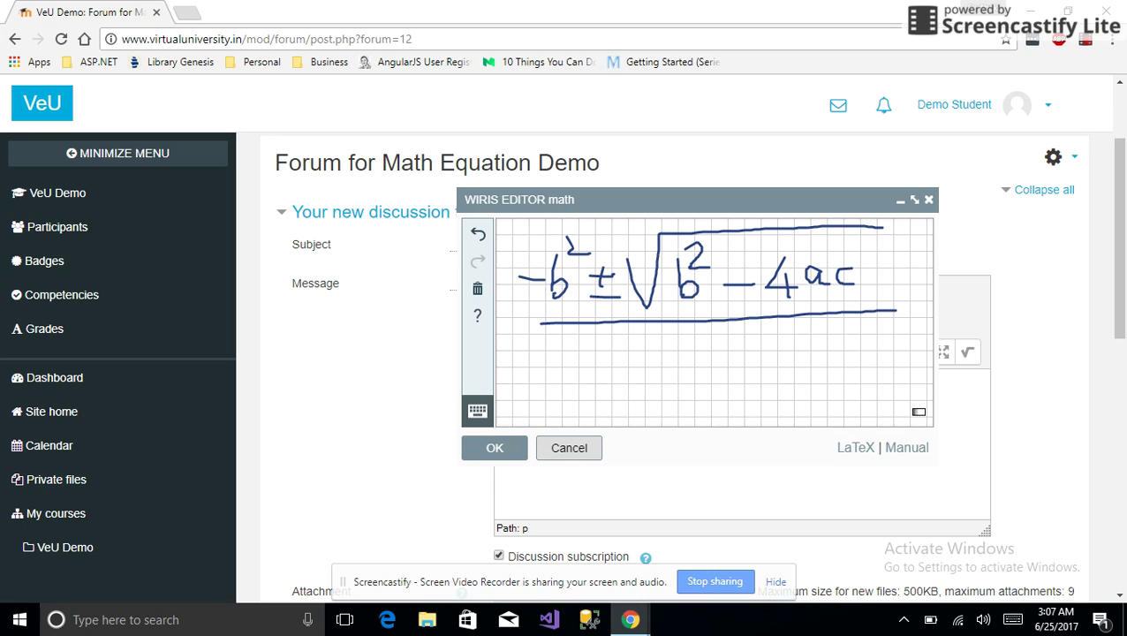
{"action": "mouse_move", "coordinate": [669, 348]}
{"action": "left_mouse_down"}
{"action": "mouse_move", "coordinate": [685, 346]}
{"action": "mouse_move", "coordinate": [672, 370]}
{"action": "mouse_move", "coordinate": [695, 371]}
{"action": "left_mouse_up"}
{"action": "left_click_drag", "start_coordinate": [703, 333], "coordinate": [708, 371]}
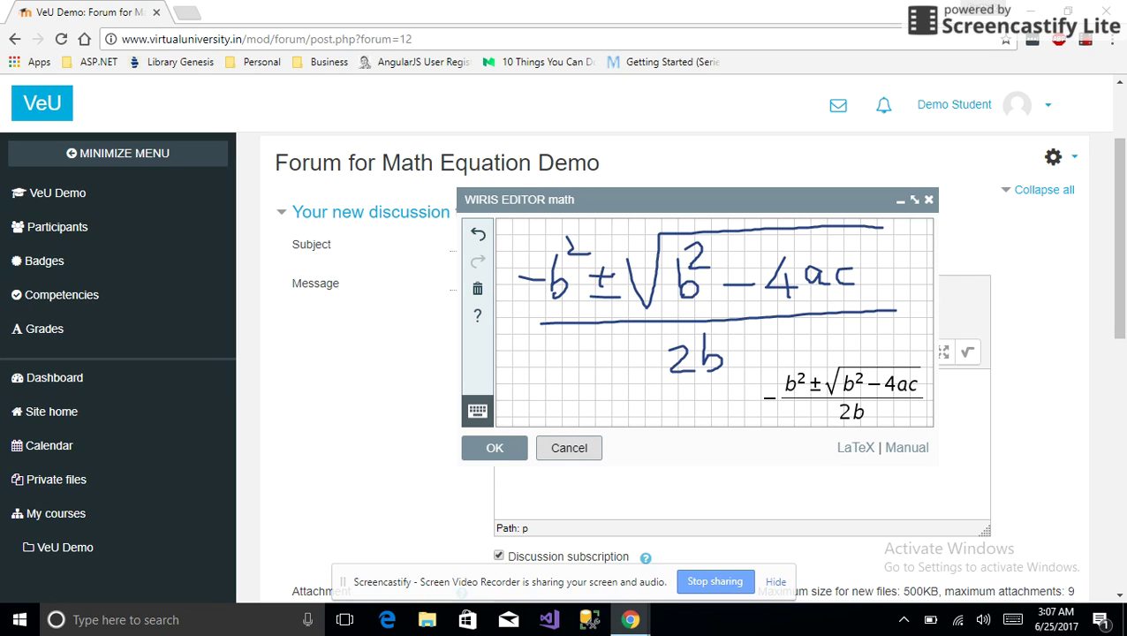
{"action": "left_click", "coordinate": [494, 447]}
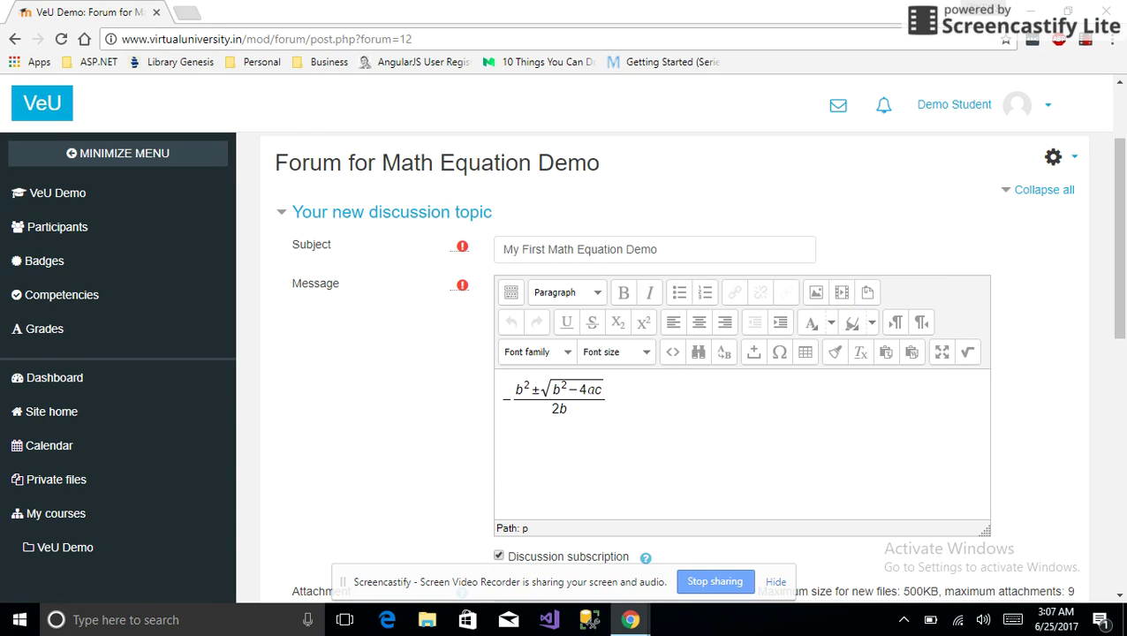
Post the new topic to the forum and open the "My First Math Equation Demo" discussion.
{"action": "left_click", "coordinate": [1121, 539]}
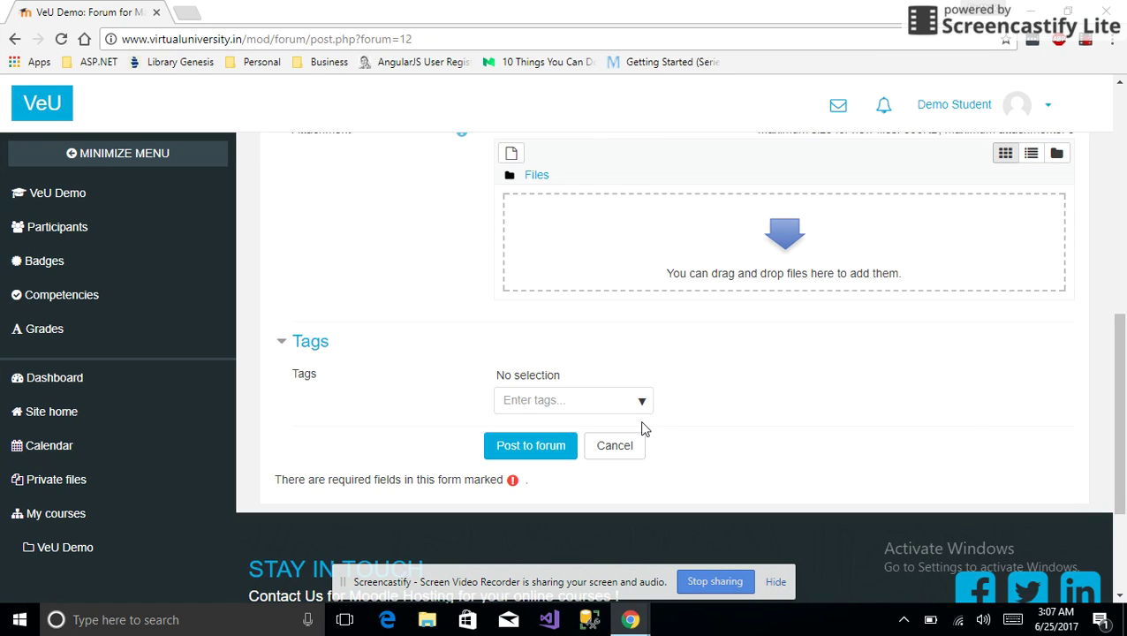
{"action": "left_click", "coordinate": [542, 450]}
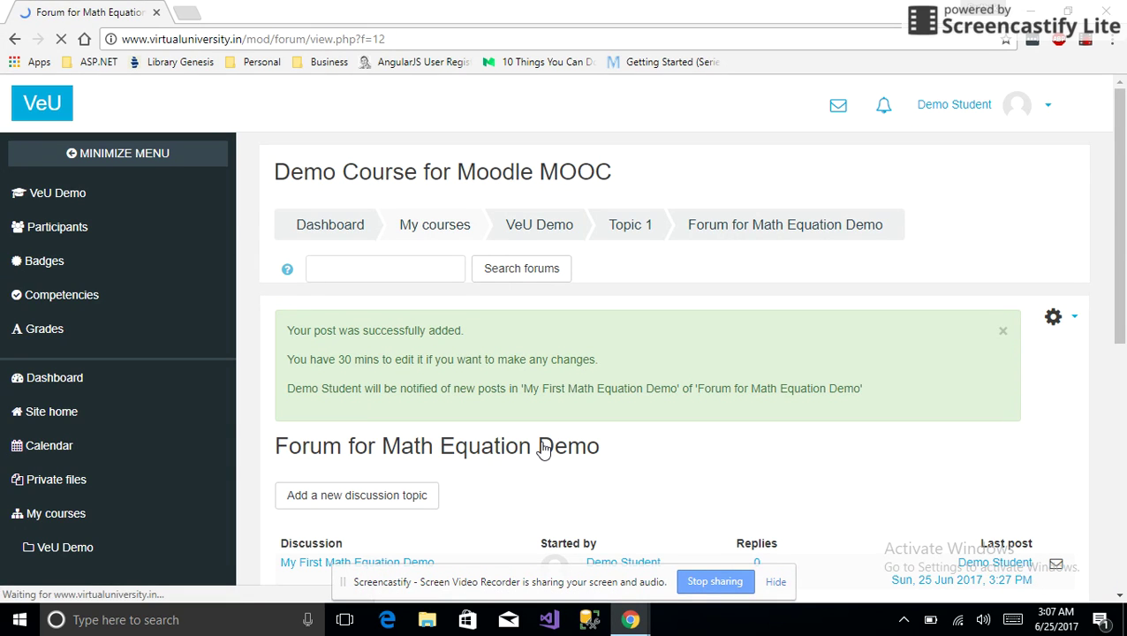
{"action": "scroll", "coordinate": [543, 451], "scroll_direction": "down", "scroll_amount": 2}
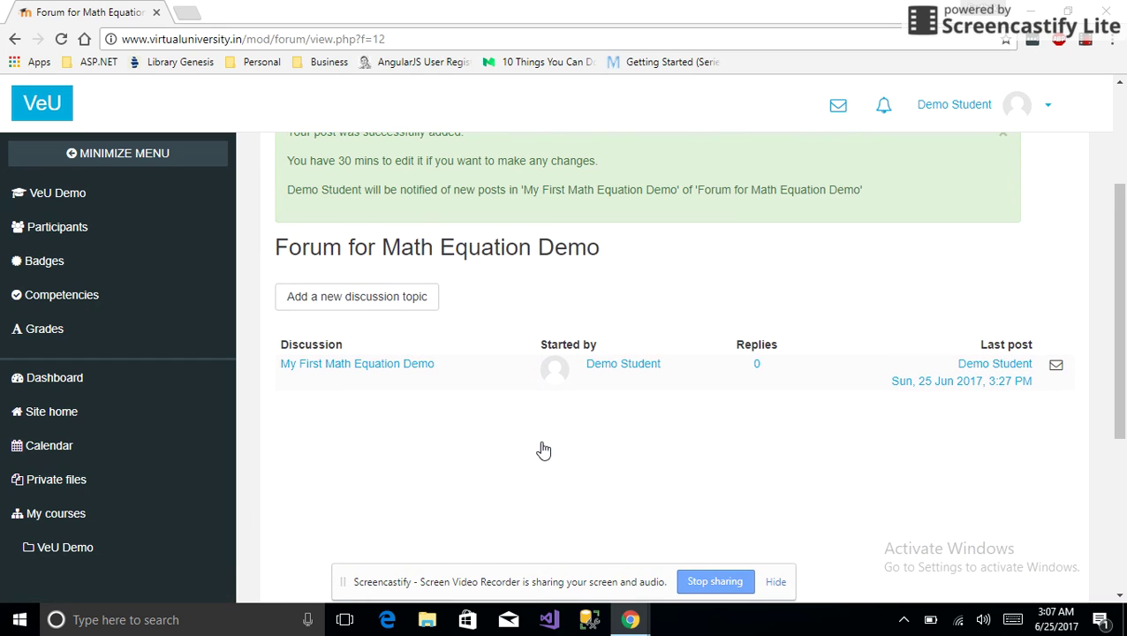
{"action": "left_click", "coordinate": [329, 365]}
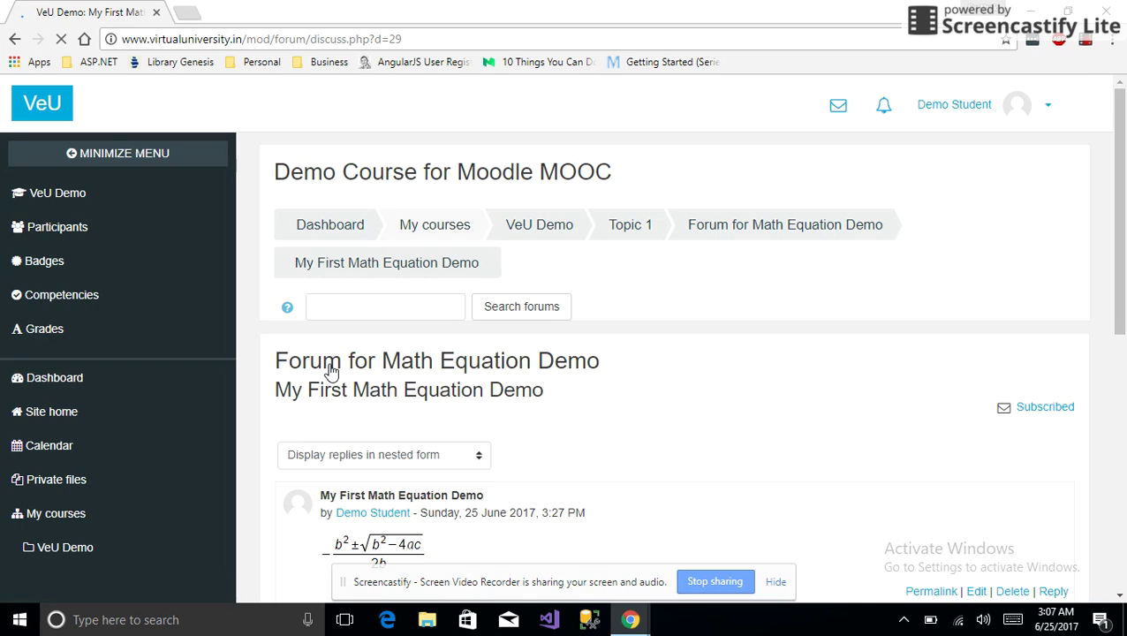
Open the posted message for editing and bring up its equation in the math editor's handwriting mode.
{"action": "scroll", "coordinate": [331, 371], "scroll_direction": "down", "scroll_amount": 3}
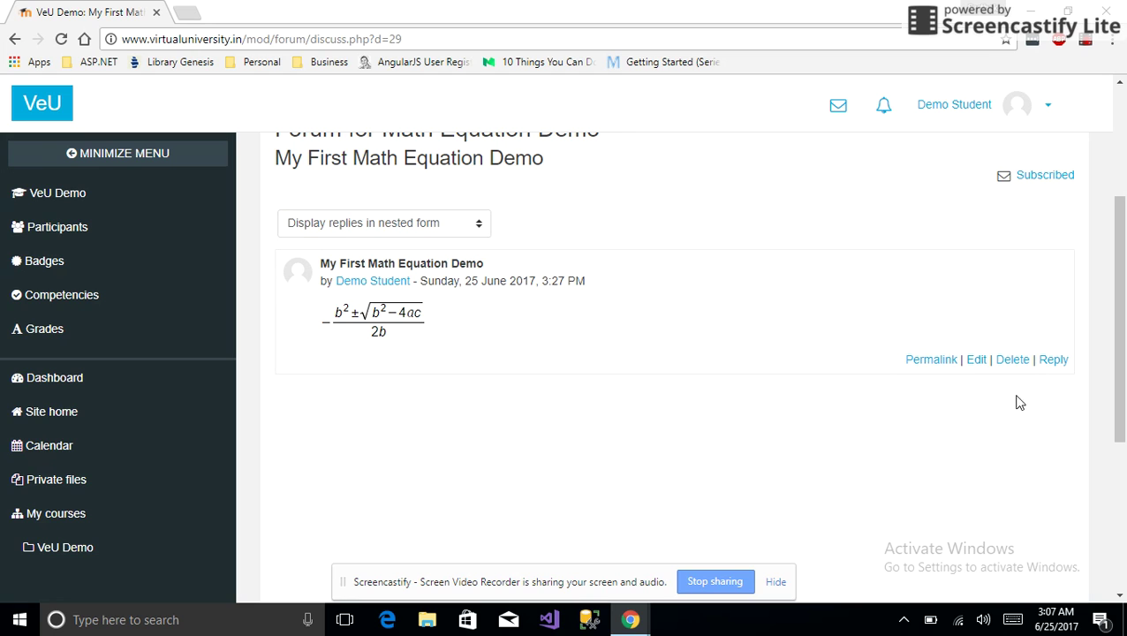
{"action": "left_click", "coordinate": [977, 364]}
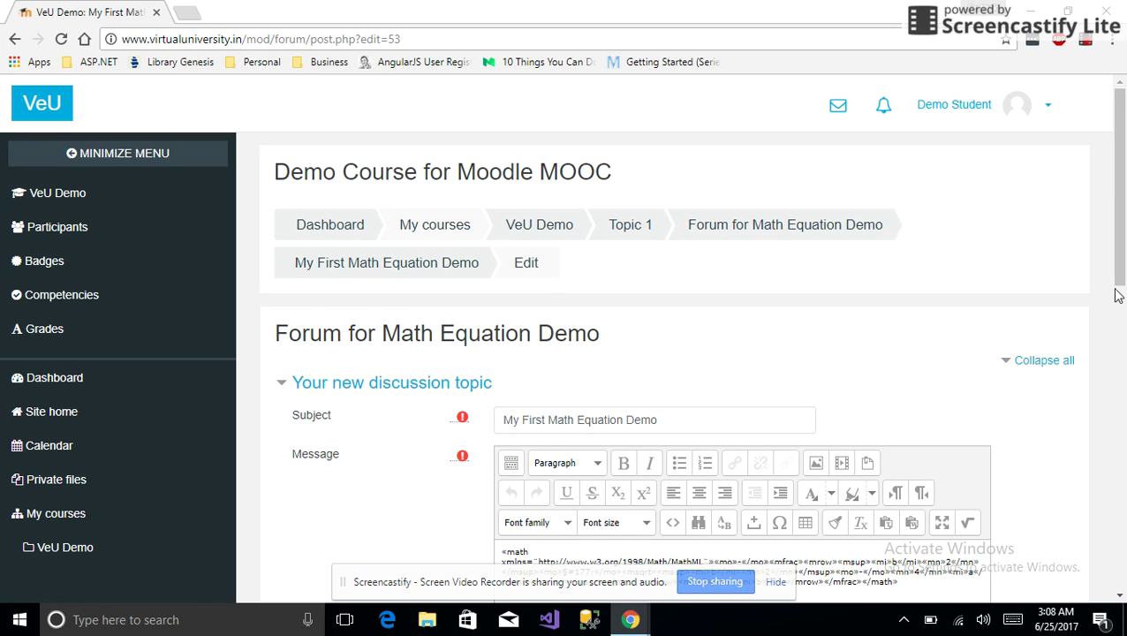
{"action": "left_click_drag", "start_coordinate": [1120, 283], "coordinate": [1115, 406]}
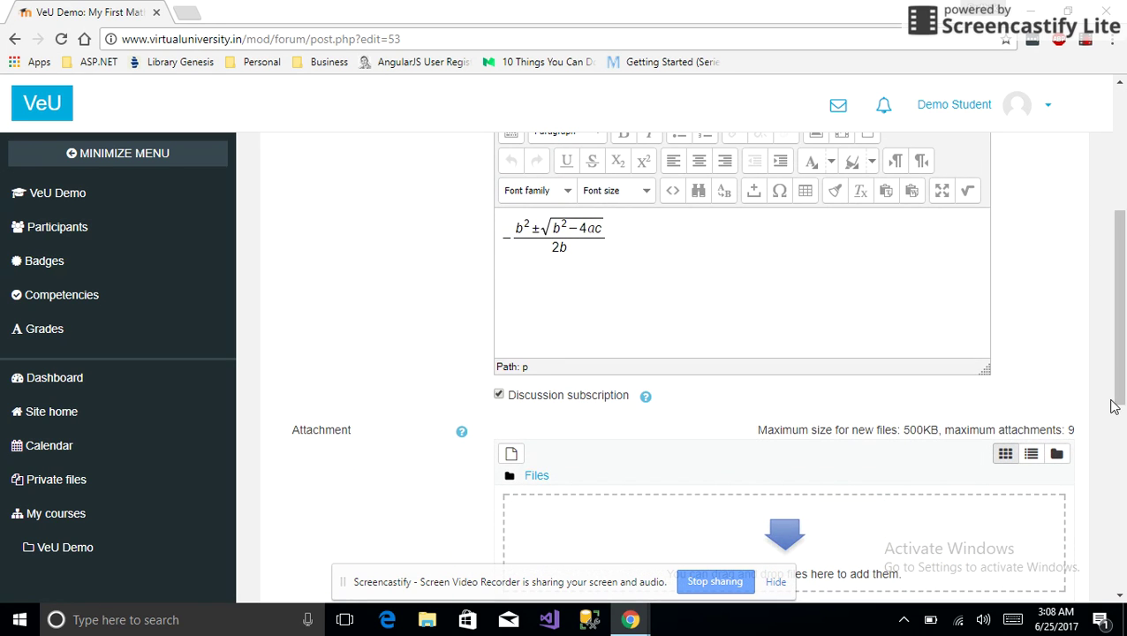
{"action": "left_click", "coordinate": [549, 247]}
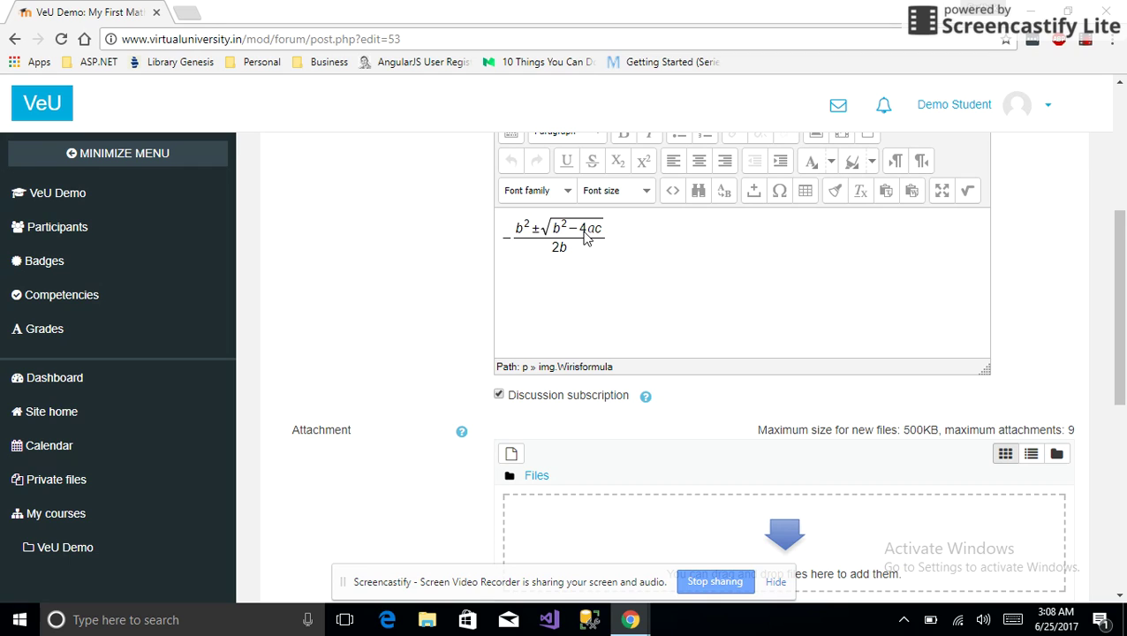
{"action": "double_click", "coordinate": [584, 237]}
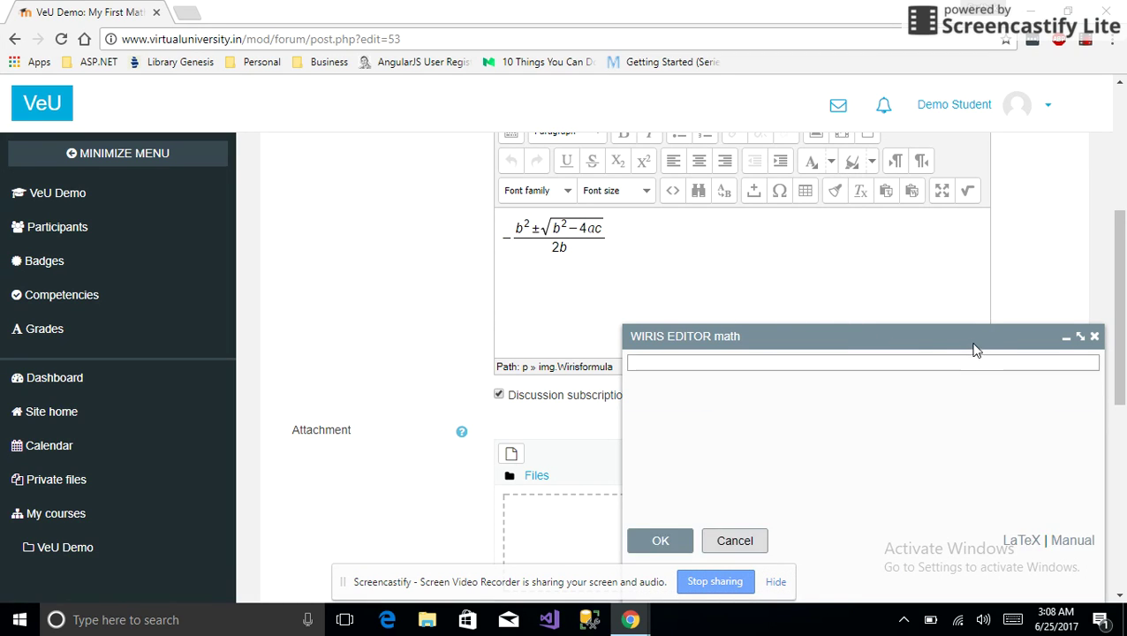
{"action": "left_click_drag", "start_coordinate": [975, 345], "coordinate": [863, 190]}
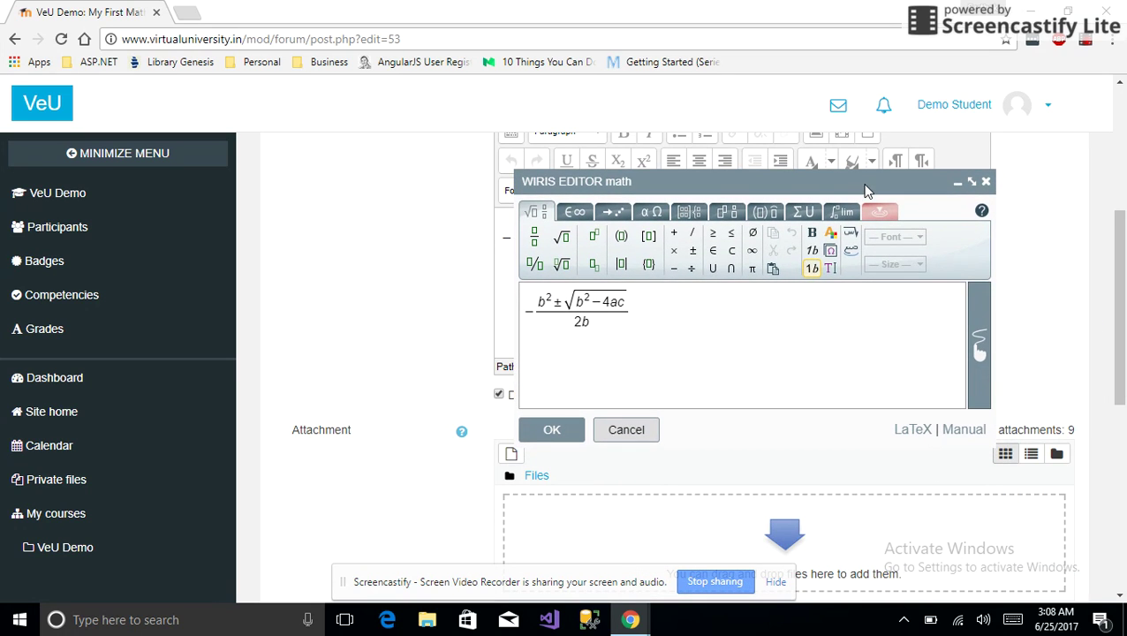
{"action": "left_click", "coordinate": [981, 341]}
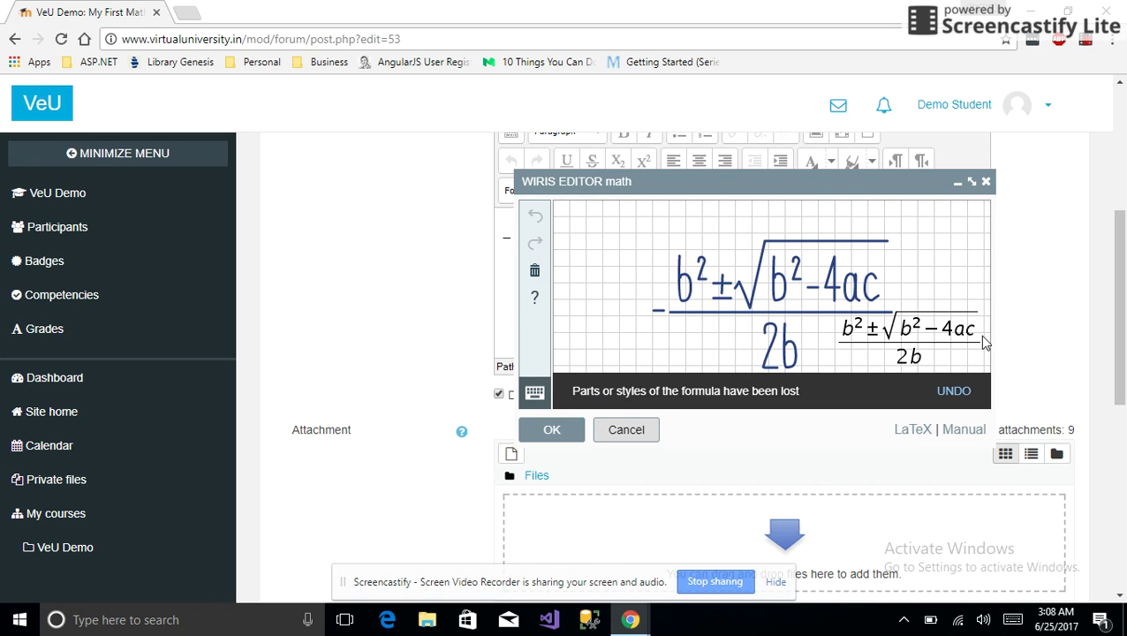
Handwrite "Root:" in front of the fraction and update the equation in the message.
{"action": "mouse_move", "coordinate": [572, 316]}
{"action": "left_mouse_down"}
{"action": "mouse_move", "coordinate": [575, 284]}
{"action": "mouse_move", "coordinate": [574, 305]}
{"action": "mouse_move", "coordinate": [590, 317]}
{"action": "mouse_move", "coordinate": [605, 304]}
{"action": "mouse_move", "coordinate": [636, 314]}
{"action": "mouse_move", "coordinate": [642, 291]}
{"action": "left_mouse_up"}
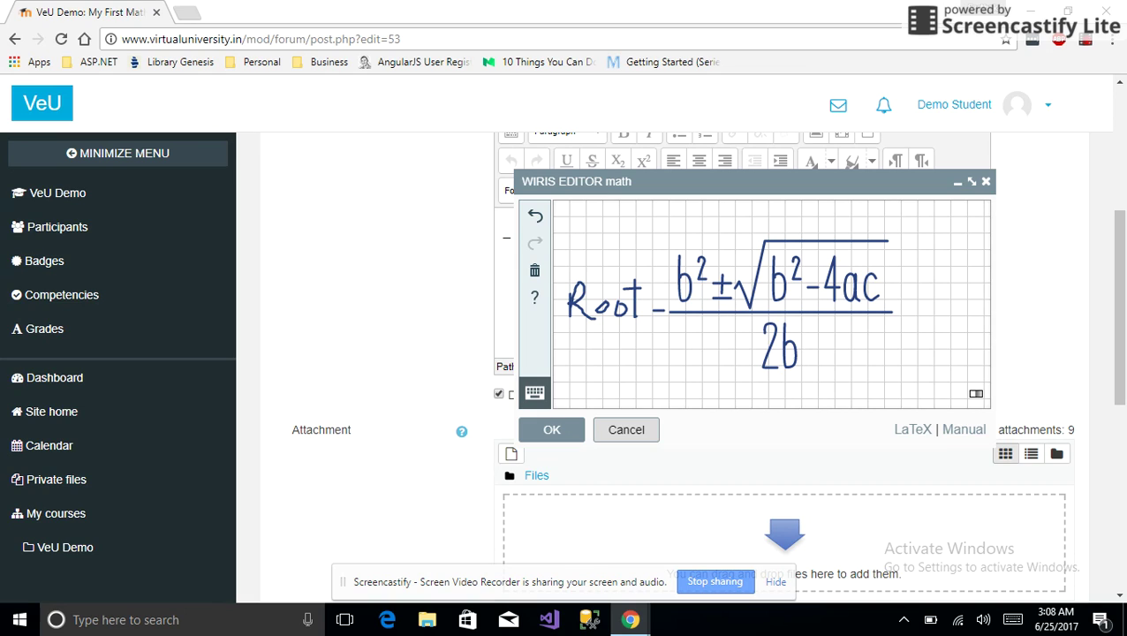
{"action": "left_click", "coordinate": [646, 289]}
{"action": "left_click", "coordinate": [646, 307]}
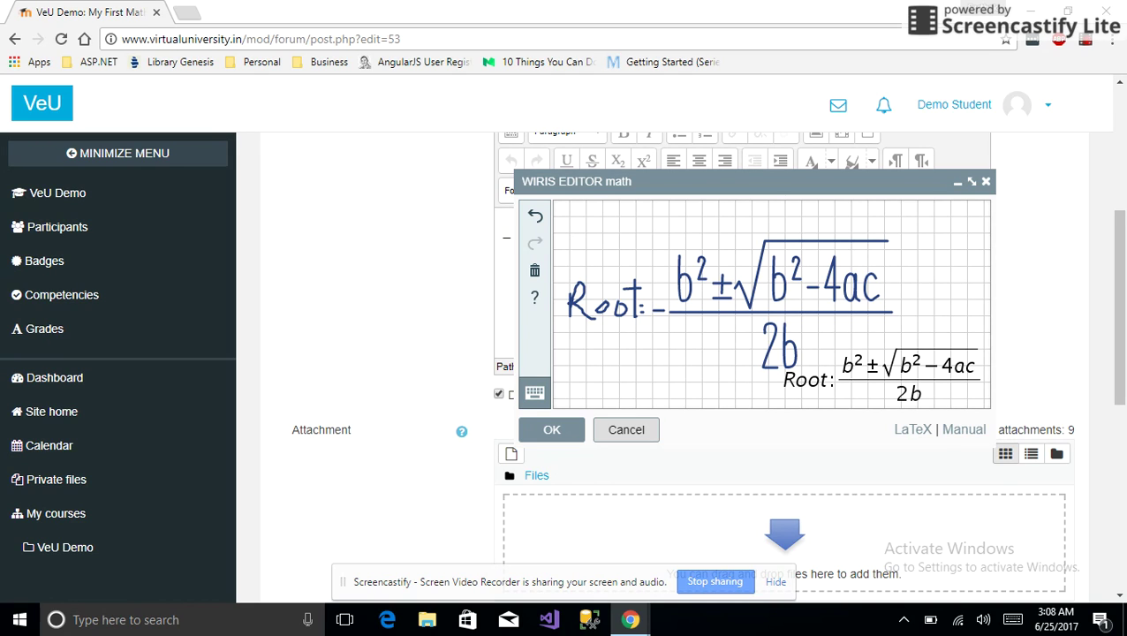
{"action": "left_click", "coordinate": [553, 430]}
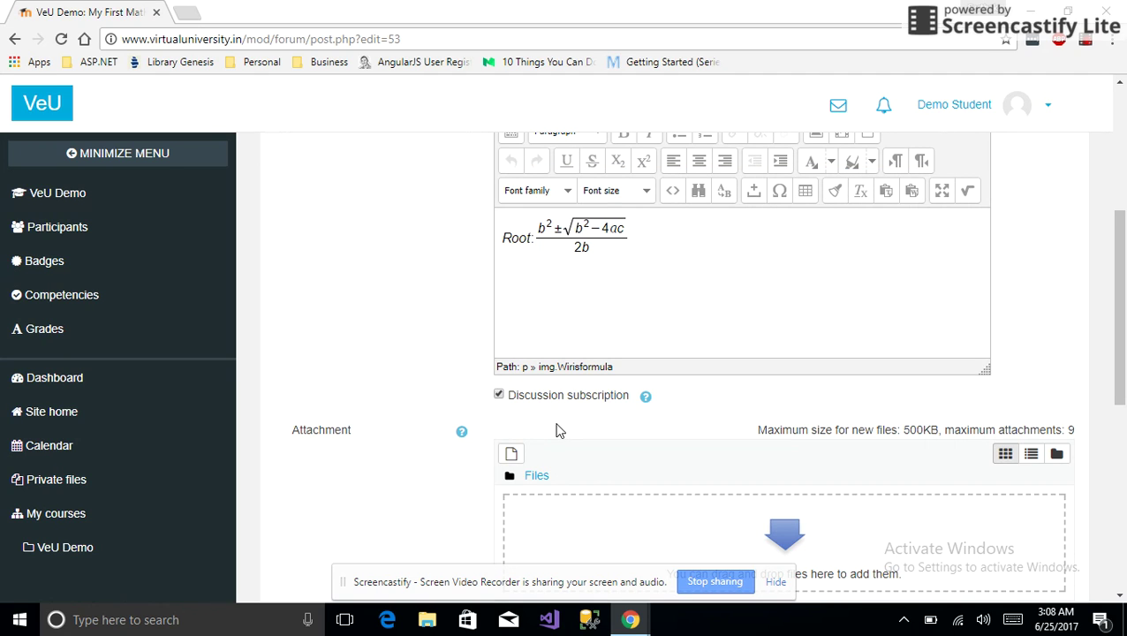
Save the changes to the edited forum post.
{"action": "scroll", "coordinate": [1120, 537], "scroll_direction": "down", "scroll_amount": 3}
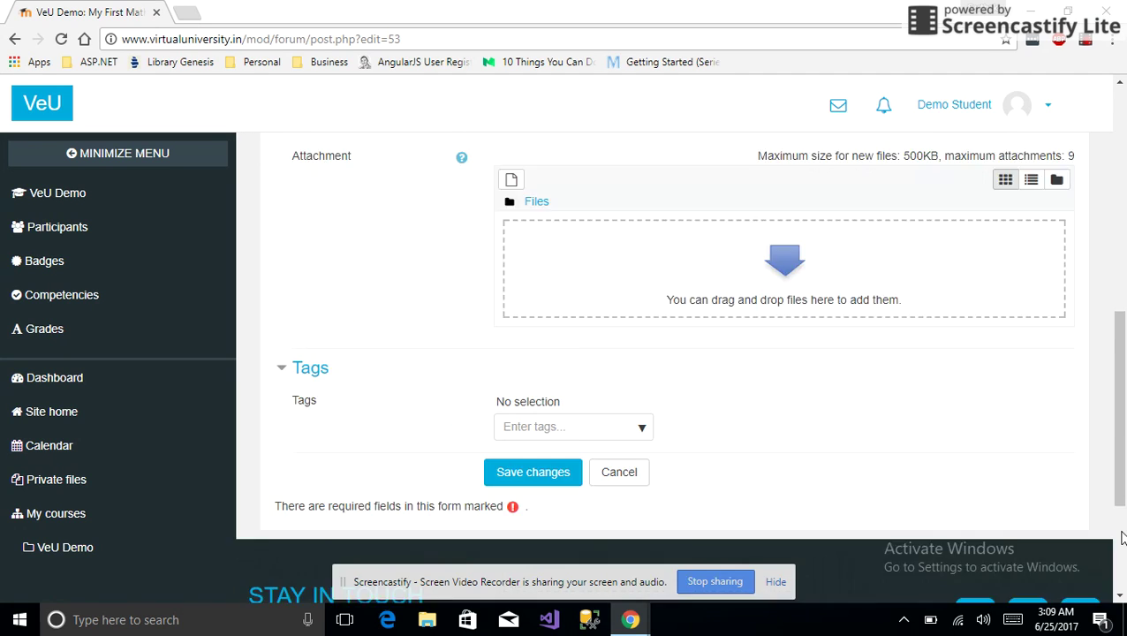
{"action": "scroll", "coordinate": [1119, 537], "scroll_direction": "down", "scroll_amount": 2}
{"action": "left_click", "coordinate": [556, 288]}
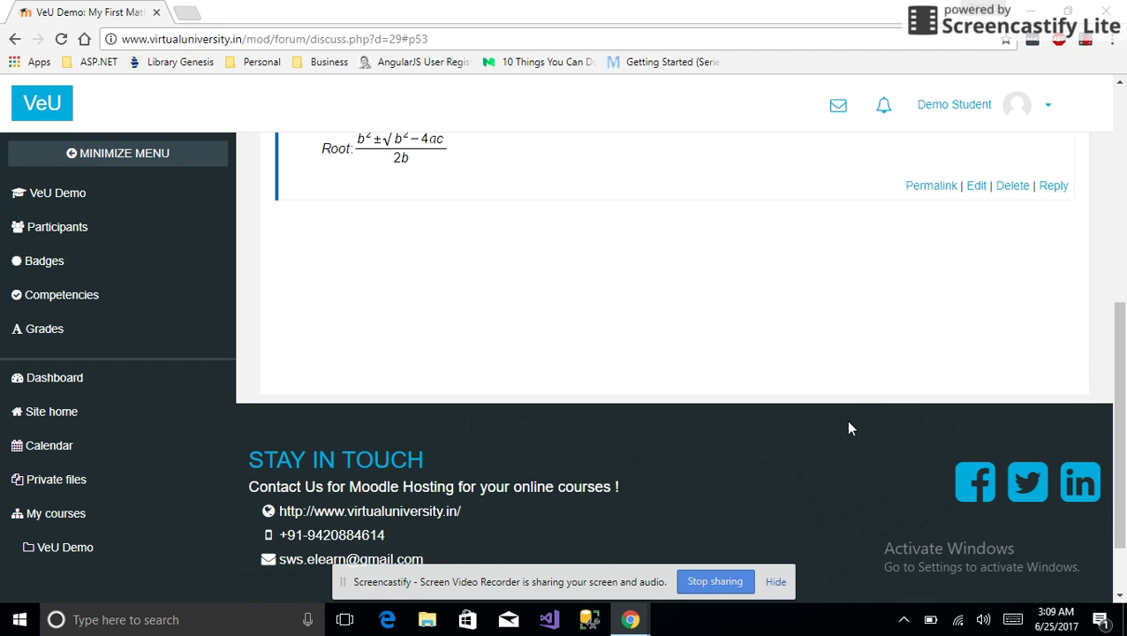
{"action": "left_click", "coordinate": [1085, 42]}
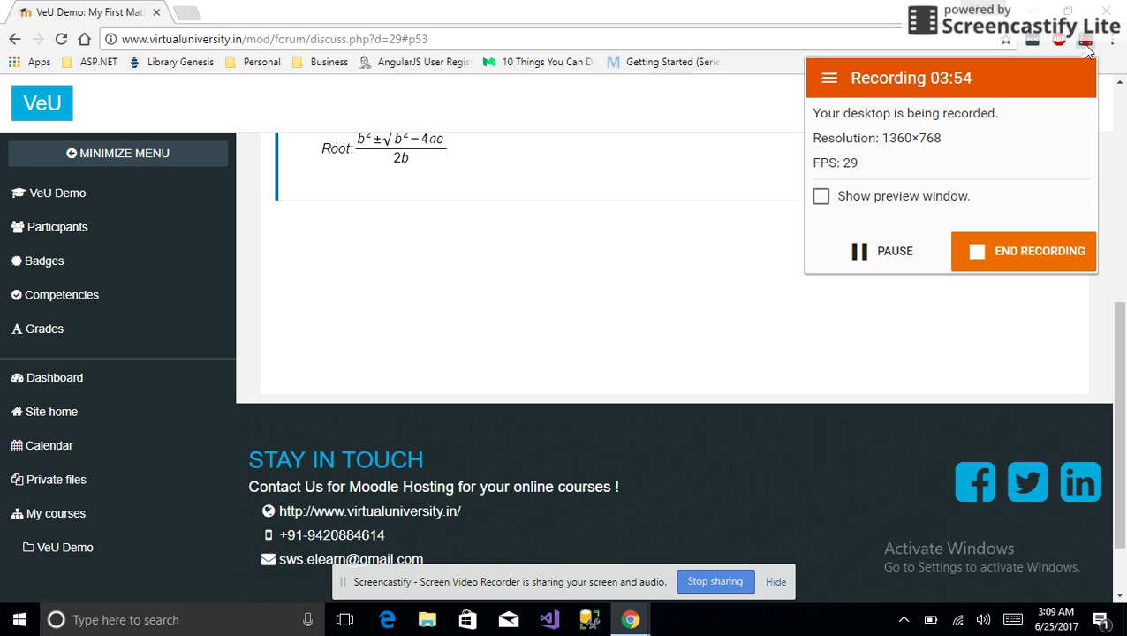